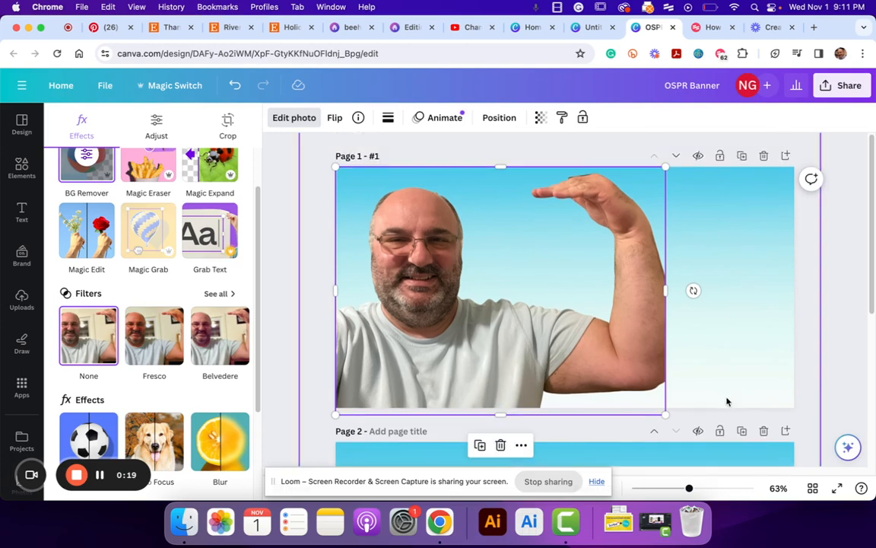
- Hide the screen-sharing notice and start a Scribe capture of the Canva page
left_click(598, 482)
left_click(597, 482)
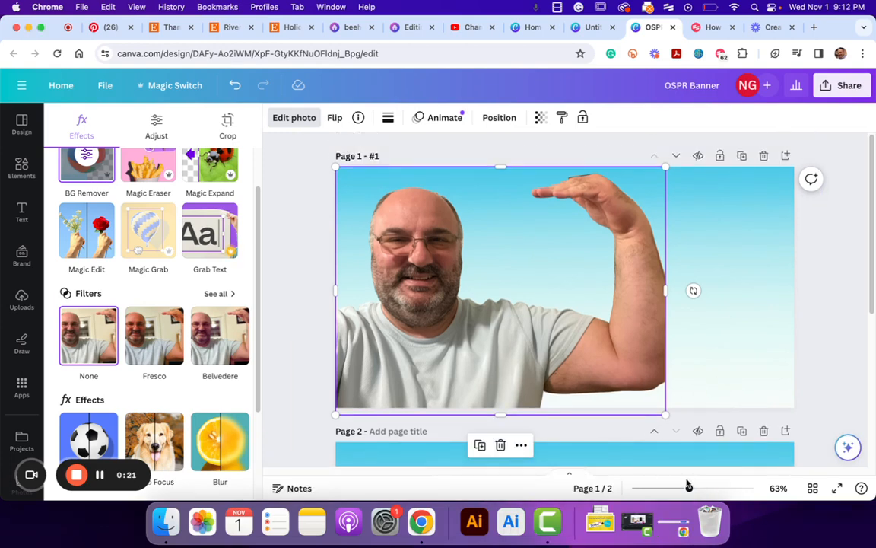
left_click_drag(689, 489, 705, 488)
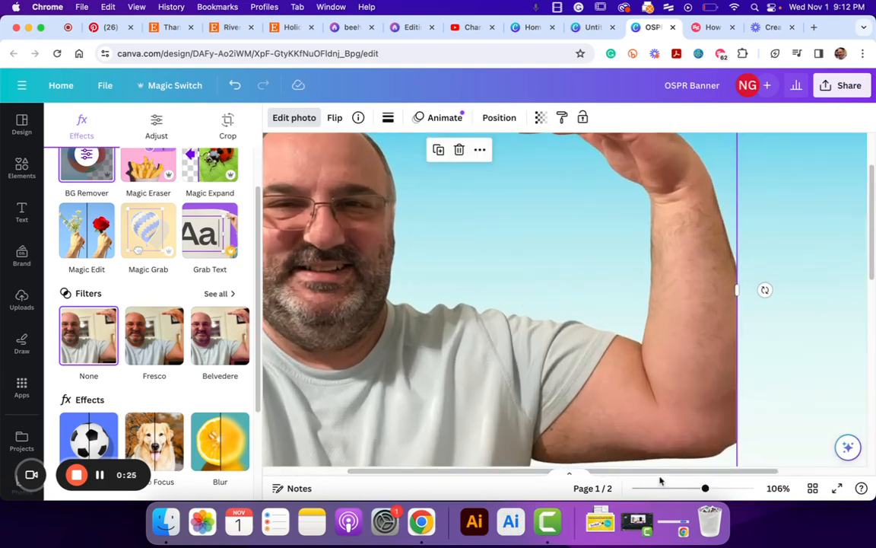
left_click_drag(657, 473, 565, 470)
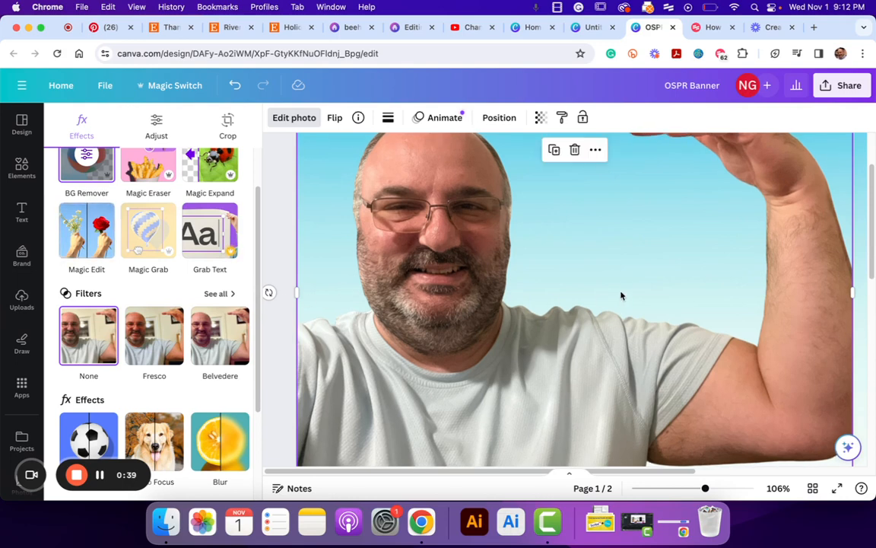
left_click(721, 54)
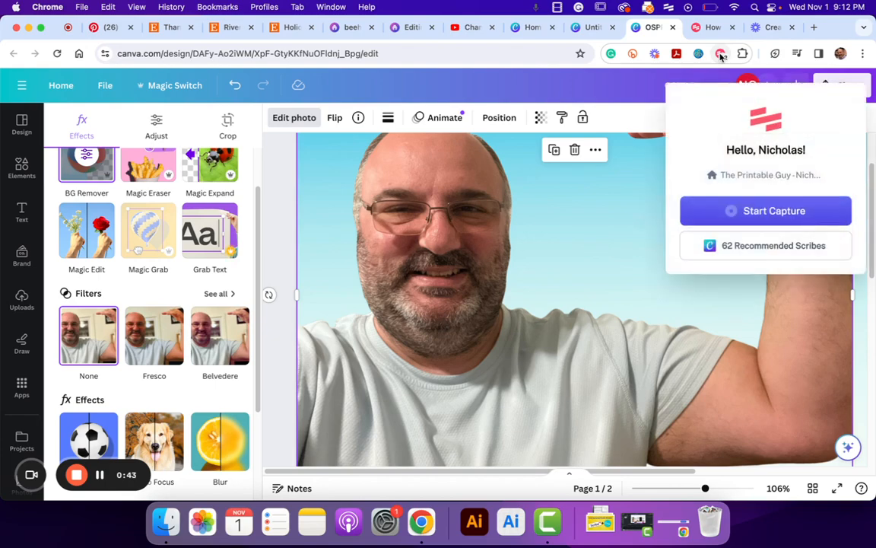
left_click(774, 211)
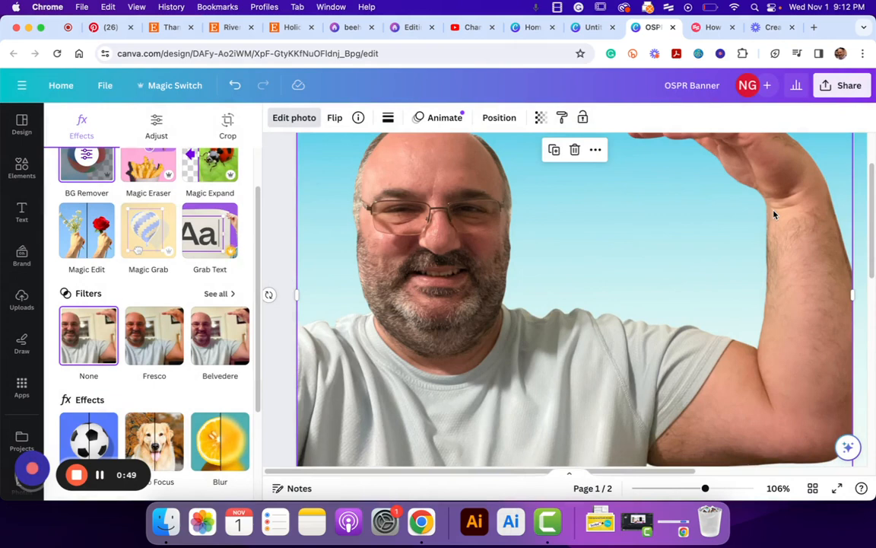
- Open Magic Edit for the cut-out photo of the man on page 1
scroll(774, 215, "up", 2)
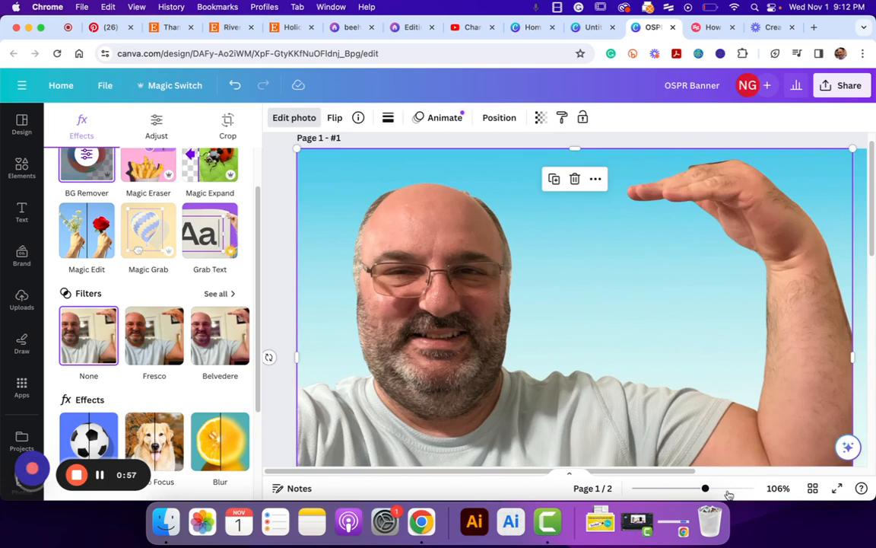
mouse_move(706, 489)
left_mouse_down()
mouse_move(683, 488)
mouse_move(693, 487)
left_mouse_up()
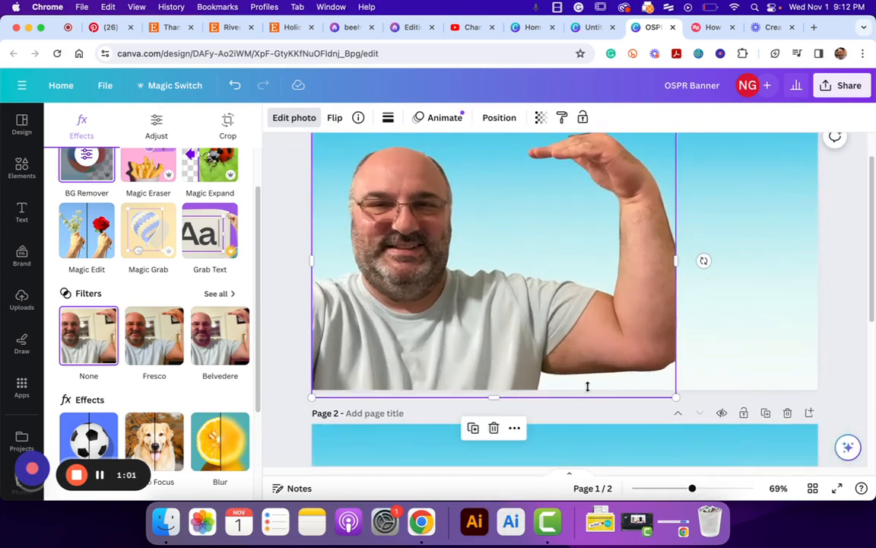
mouse_move(490, 331)
left_mouse_down()
mouse_move(505, 328)
mouse_move(481, 328)
mouse_move(490, 329)
left_mouse_up()
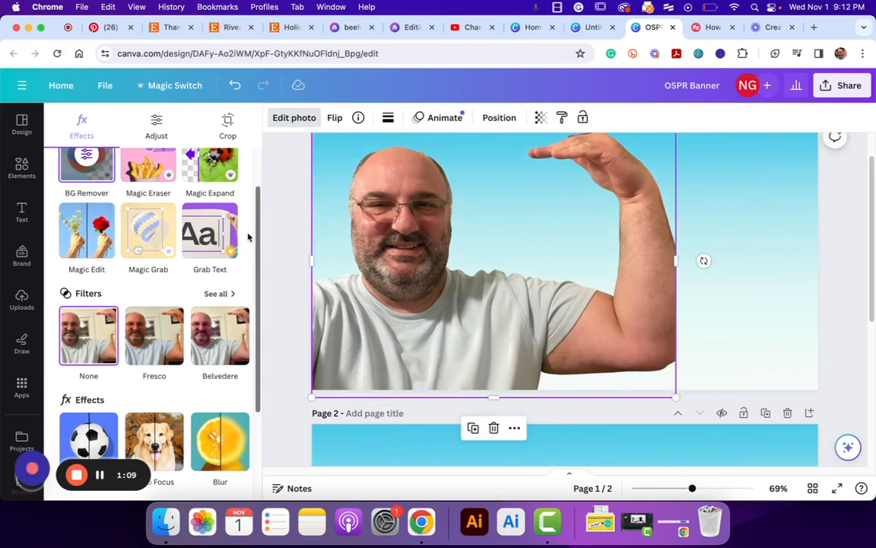
left_click(86, 242)
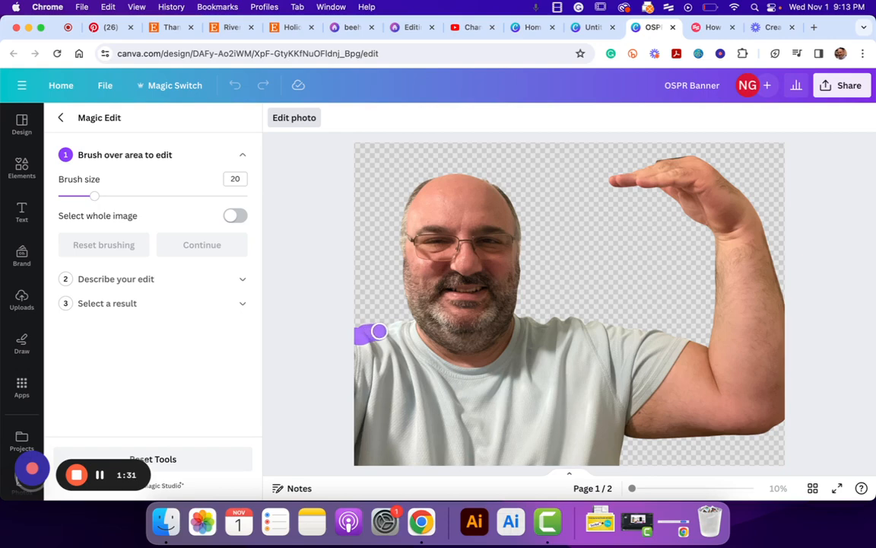
left_click_drag(378, 331, 387, 331)
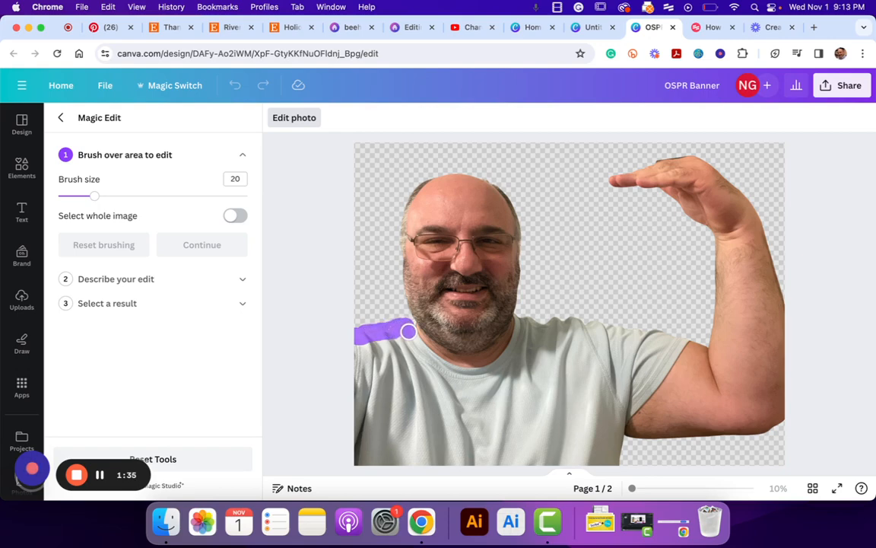
mouse_move(409, 331)
left_mouse_down()
mouse_move(447, 373)
mouse_move(491, 369)
mouse_move(518, 350)
mouse_move(520, 319)
mouse_move(544, 330)
mouse_move(575, 322)
mouse_move(646, 333)
mouse_move(674, 345)
mouse_move(643, 397)
mouse_move(629, 410)
mouse_move(612, 411)
mouse_move(624, 445)
left_mouse_up()
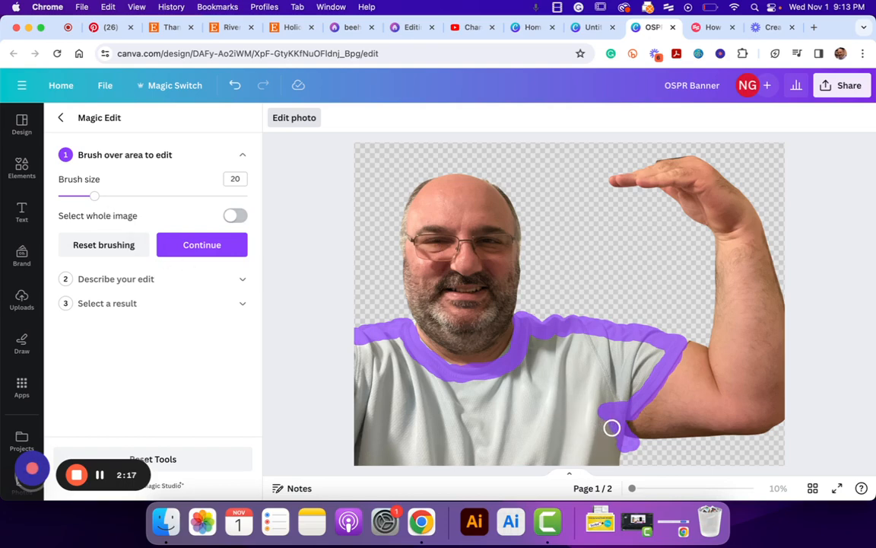
mouse_move(610, 426)
left_mouse_down()
mouse_move(609, 465)
mouse_move(596, 467)
mouse_move(568, 459)
mouse_move(593, 456)
mouse_move(361, 463)
mouse_move(502, 460)
mouse_move(468, 449)
mouse_move(362, 454)
mouse_move(358, 343)
left_mouse_up()
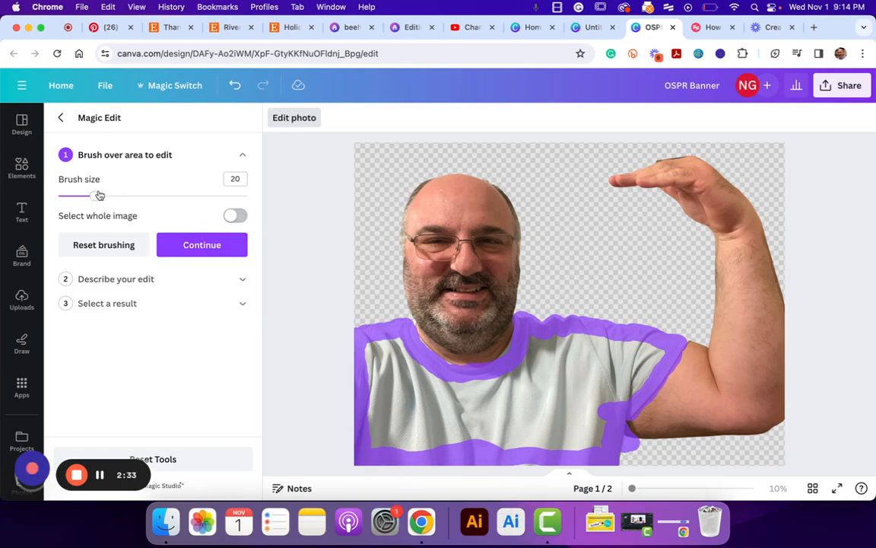
left_click(104, 247)
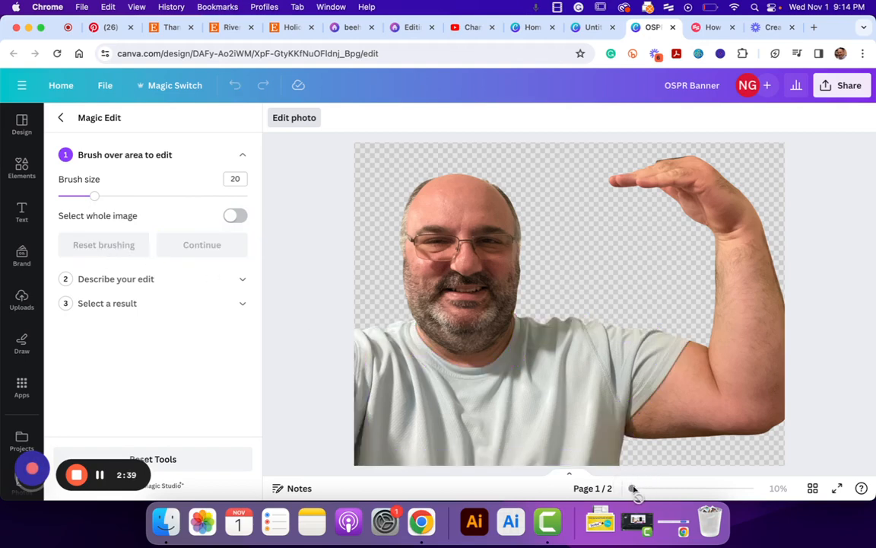
- Brush over a short strip on the chest and along the raised arm's sleeve edge up to the shoulder, using brush size 20
scroll(550, 361, "up", 10)
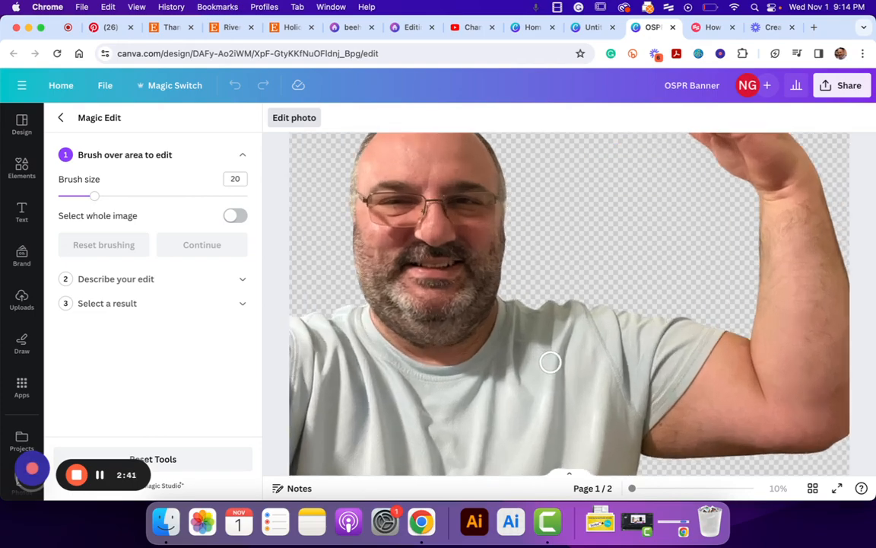
scroll(551, 361, "down", 2)
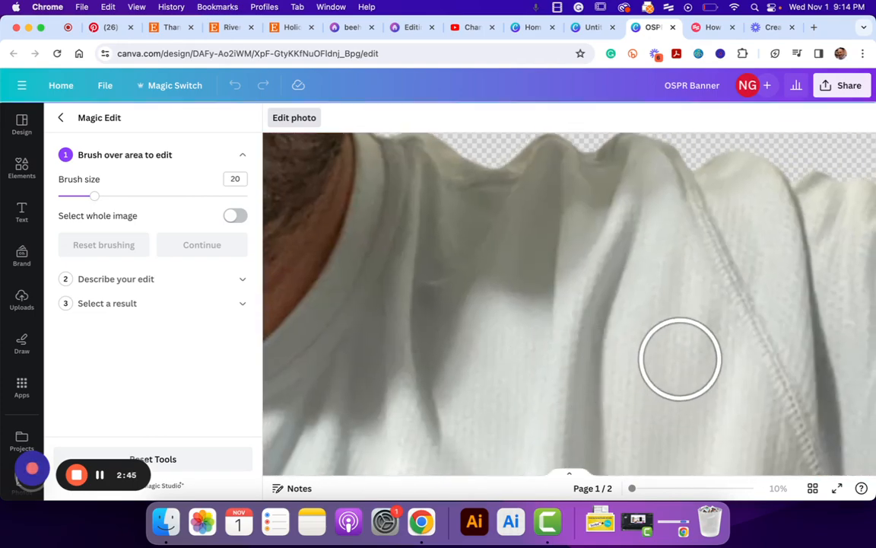
scroll(688, 359, "down", 1)
scroll(693, 360, "down", 1)
left_click_drag(729, 362, 676, 359)
scroll(709, 363, "down", 2)
scroll(747, 410, "down", 1)
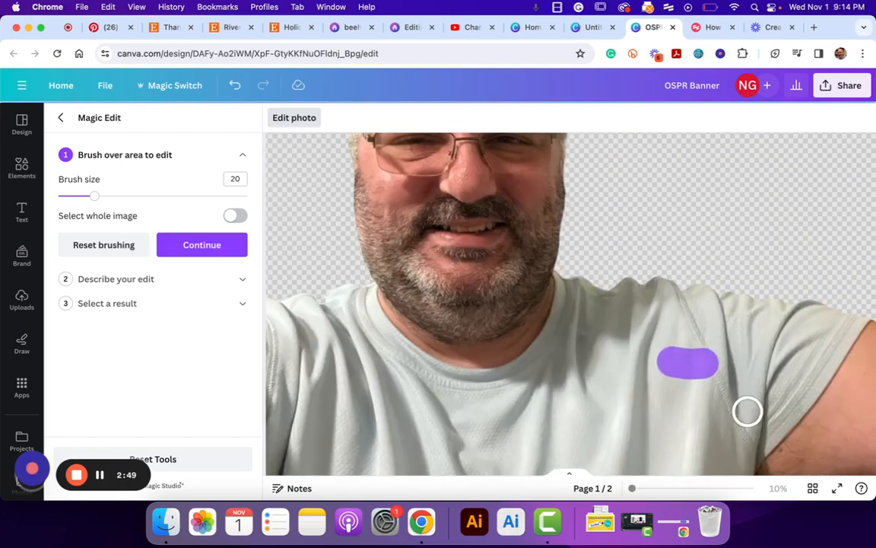
scroll(747, 420, "down", 2)
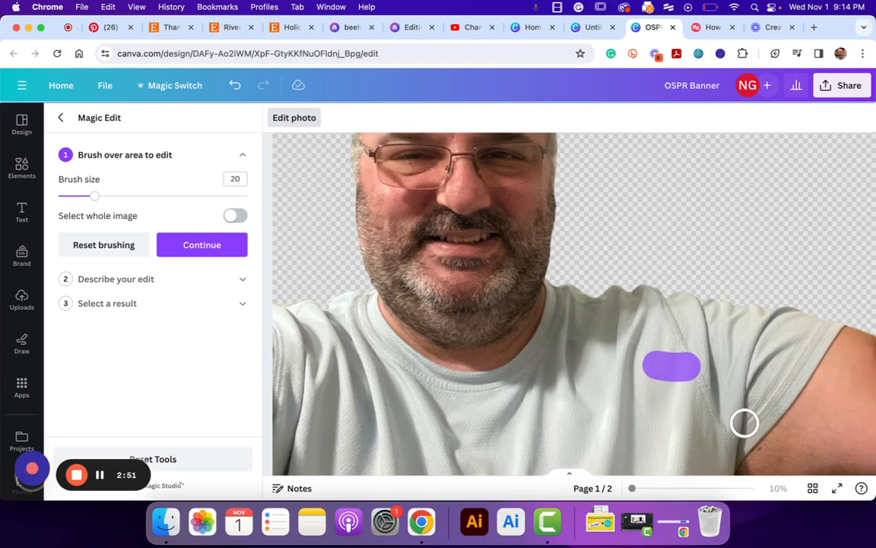
scroll(708, 417, "down", 2)
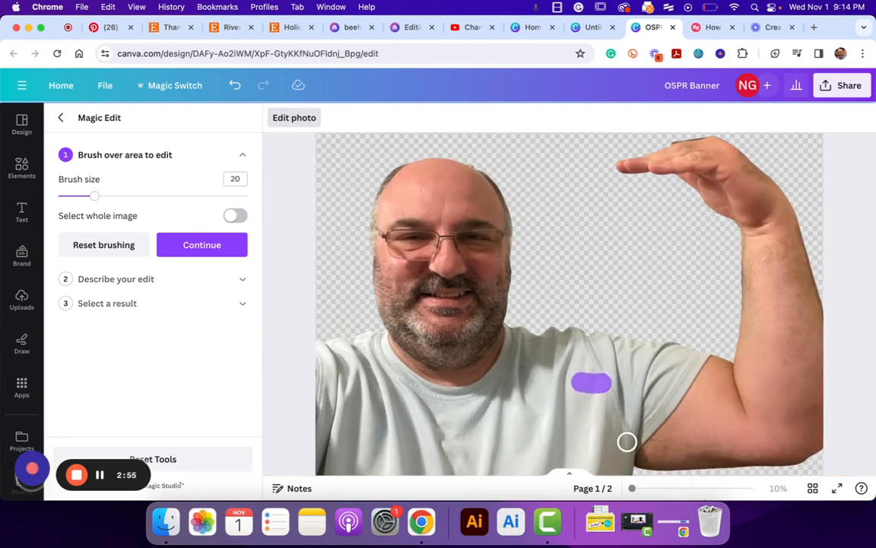
mouse_move(622, 455)
left_mouse_down()
mouse_move(622, 464)
mouse_move(631, 433)
mouse_move(673, 395)
mouse_move(697, 355)
mouse_move(620, 345)
left_mouse_up()
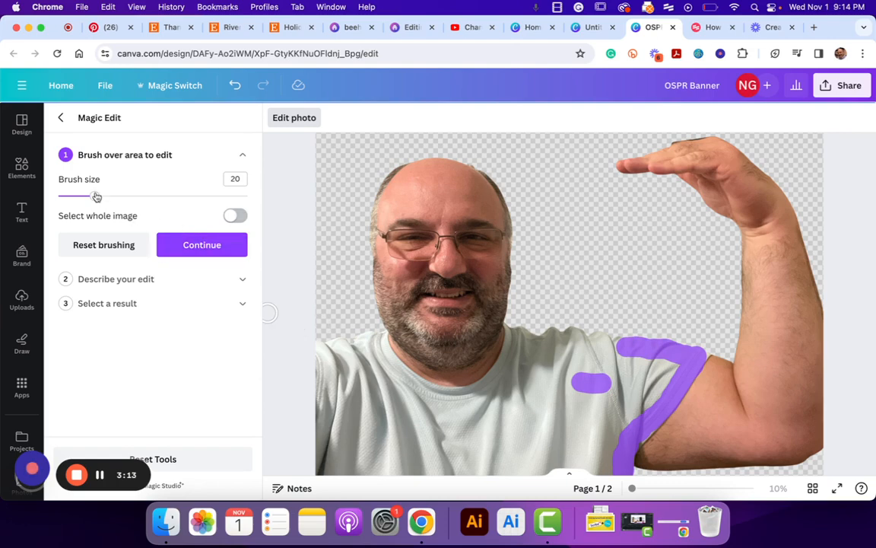
- Mask the shoulders and collar with brush size 14, and the shirt's sides, bottom edge and part of the chest with brush size 24
left_click_drag(93, 195, 84, 196)
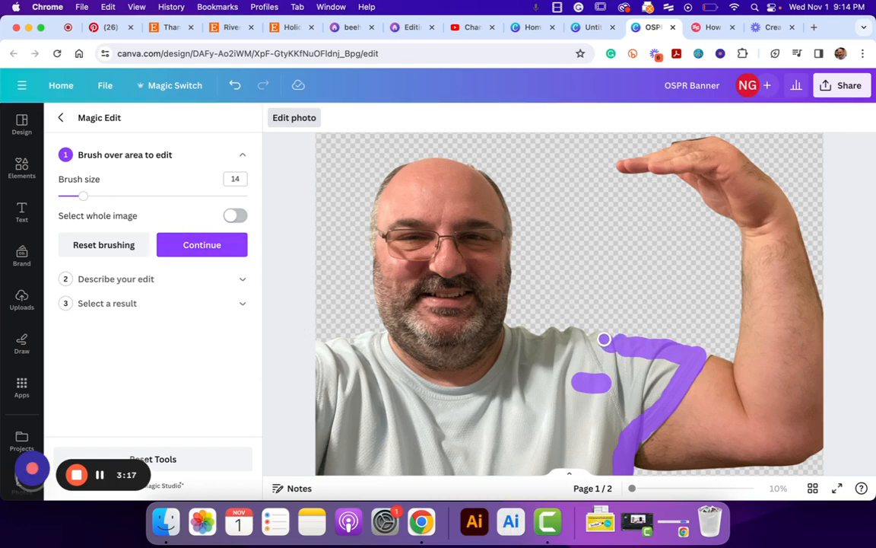
mouse_move(587, 337)
left_mouse_down()
mouse_move(536, 340)
mouse_move(508, 328)
mouse_move(508, 356)
left_mouse_up()
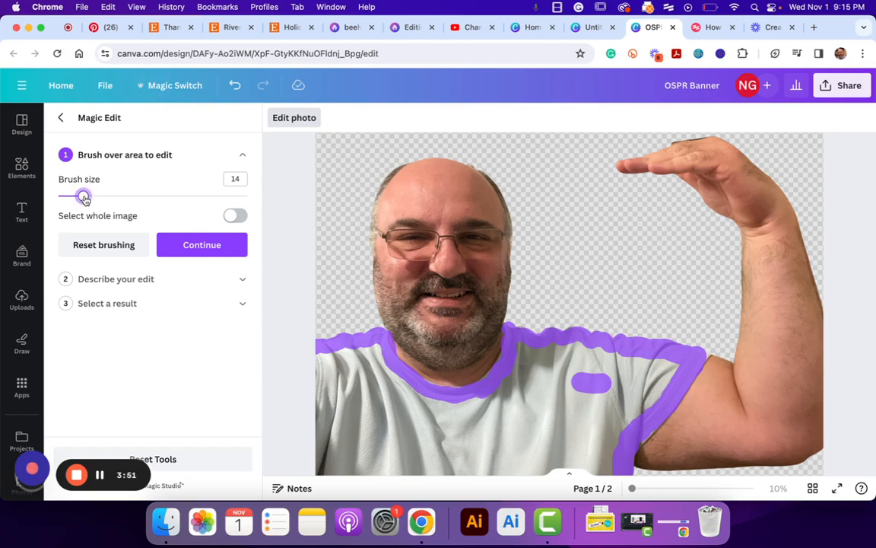
left_click_drag(84, 197, 102, 196)
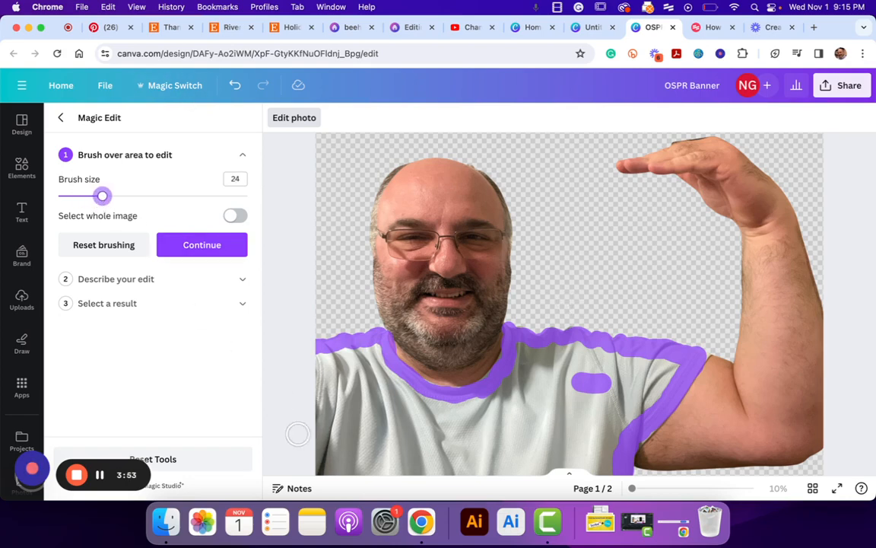
scroll(479, 422, "down", 3)
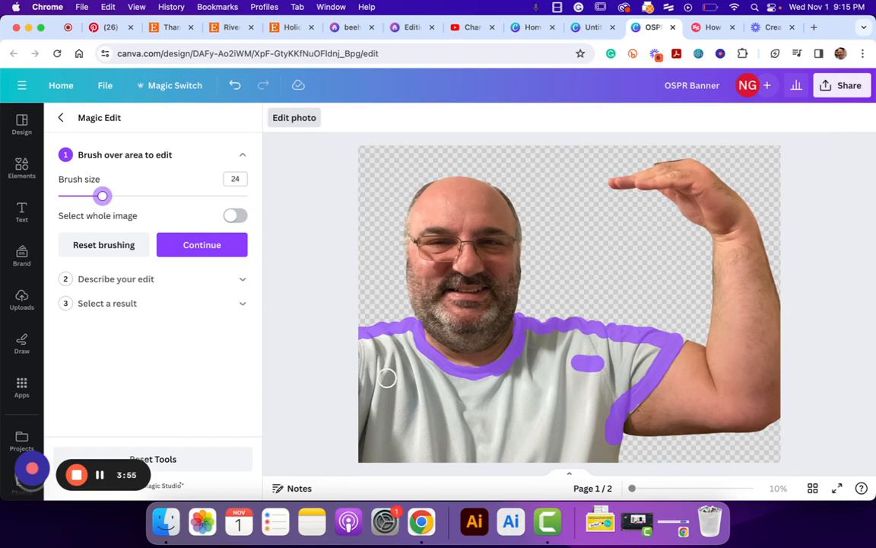
mouse_move(365, 344)
left_mouse_down()
mouse_move(407, 337)
mouse_move(441, 374)
mouse_move(488, 389)
mouse_move(525, 363)
mouse_move(533, 337)
mouse_move(654, 350)
mouse_move(613, 405)
mouse_move(609, 458)
mouse_move(597, 467)
mouse_move(598, 452)
mouse_move(546, 463)
mouse_move(407, 455)
mouse_move(382, 465)
mouse_move(358, 366)
left_mouse_up()
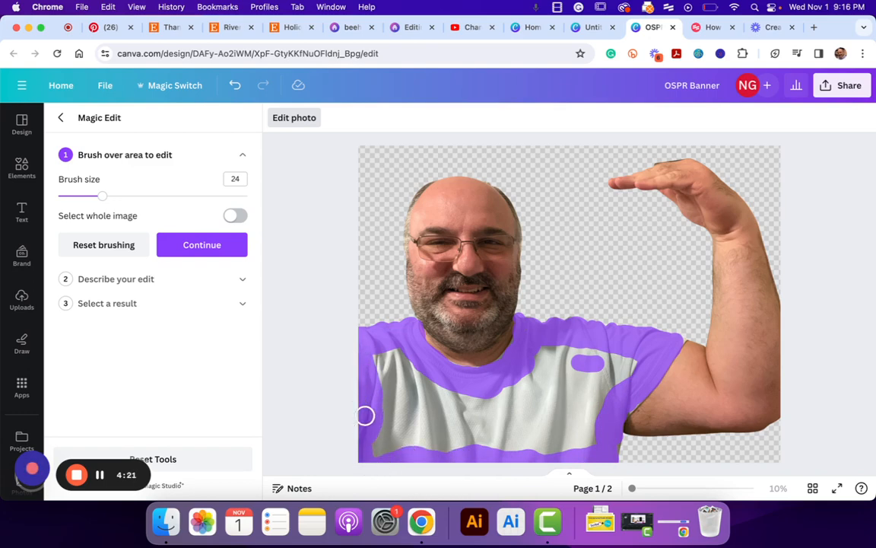
mouse_move(365, 415)
left_mouse_down()
mouse_move(379, 360)
mouse_move(392, 348)
mouse_move(391, 365)
mouse_move(409, 362)
mouse_move(387, 382)
mouse_move(421, 375)
mouse_move(382, 402)
mouse_move(439, 394)
mouse_move(393, 424)
left_mouse_up()
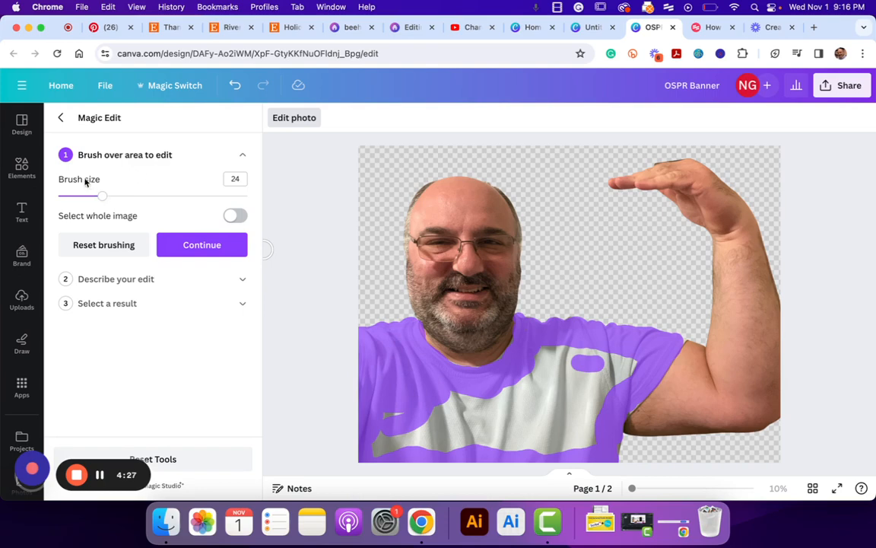
- Fill the remaining unmasked area of the shirt with brush size 32 and continue to the edit description
left_click_drag(105, 196, 118, 196)
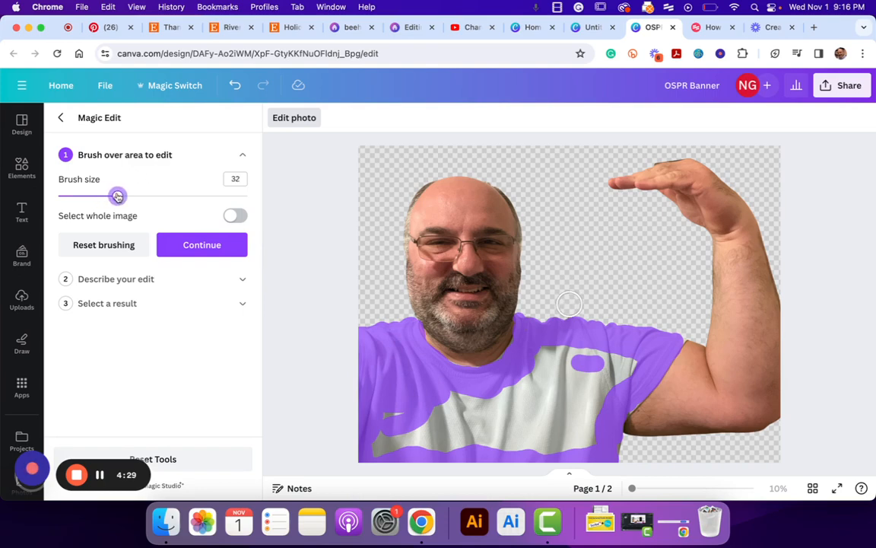
mouse_move(430, 429)
left_mouse_down()
mouse_move(391, 407)
mouse_move(379, 448)
mouse_move(442, 445)
mouse_move(427, 427)
mouse_move(470, 398)
mouse_move(492, 400)
mouse_move(460, 409)
mouse_move(484, 423)
mouse_move(436, 415)
mouse_move(442, 433)
mouse_move(499, 452)
mouse_move(513, 384)
mouse_move(467, 403)
mouse_move(526, 404)
mouse_move(545, 356)
mouse_move(606, 348)
mouse_move(632, 363)
mouse_move(622, 376)
mouse_move(592, 367)
mouse_move(545, 383)
mouse_move(583, 366)
mouse_move(606, 390)
mouse_move(592, 447)
mouse_move(584, 430)
mouse_move(588, 390)
mouse_move(570, 451)
mouse_move(568, 396)
mouse_move(551, 446)
mouse_move(547, 401)
mouse_move(508, 444)
mouse_move(541, 444)
mouse_move(513, 451)
left_mouse_up()
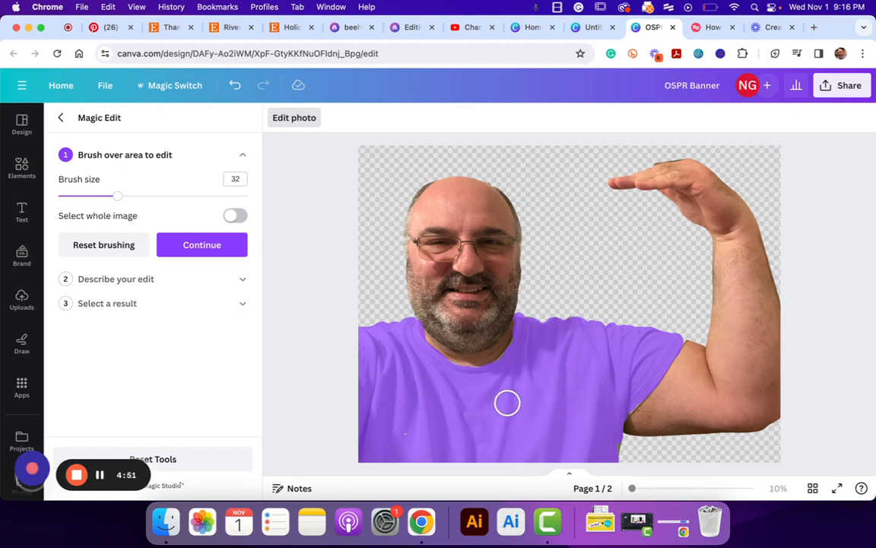
left_click(212, 243)
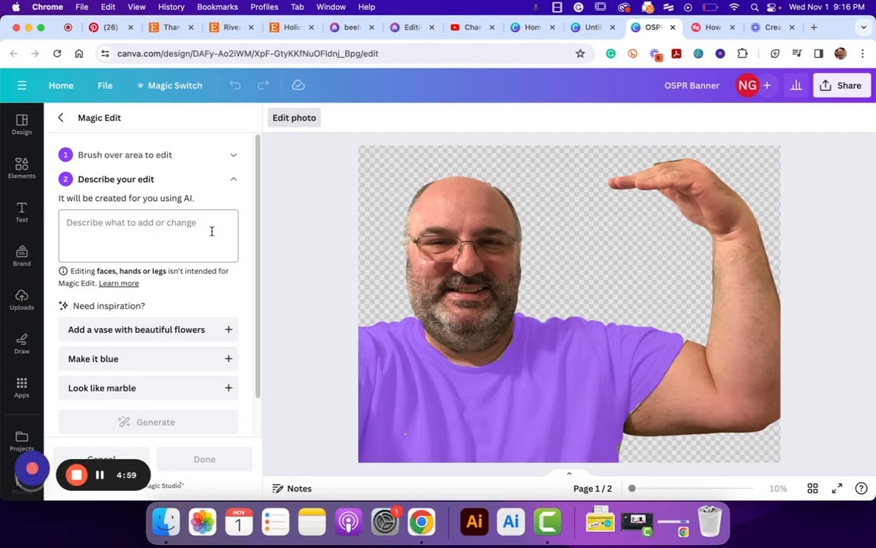
- Describe the edit as "sailor shirt" and generate the results
left_click(178, 229)
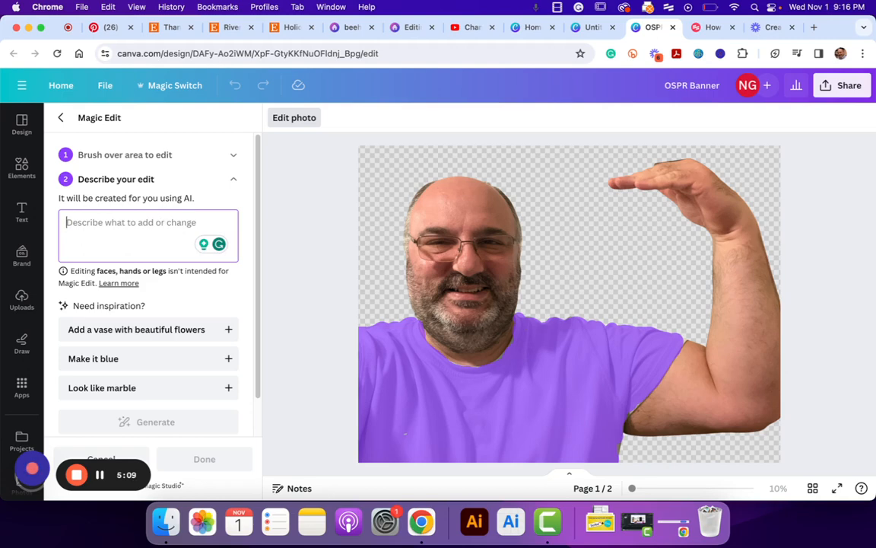
type("sailor shirt")
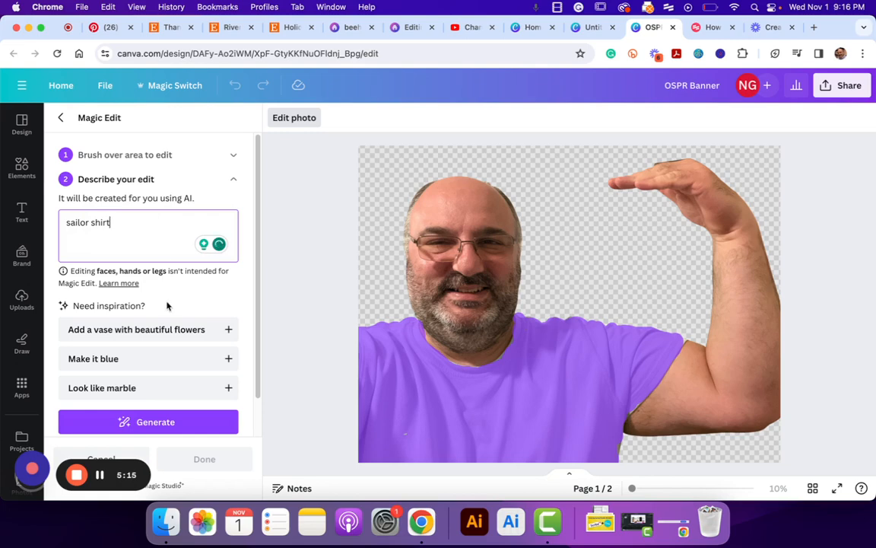
scroll(178, 304, "down", 1)
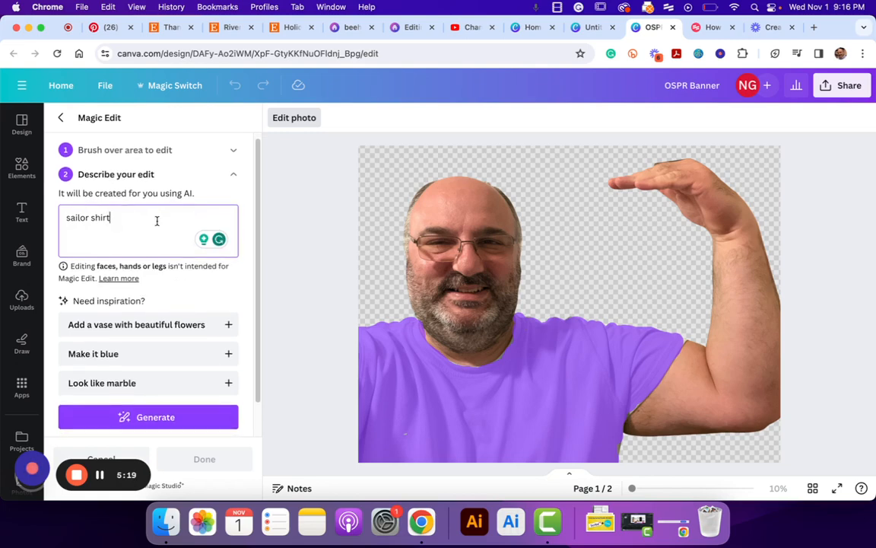
scroll(157, 221, "down", 3)
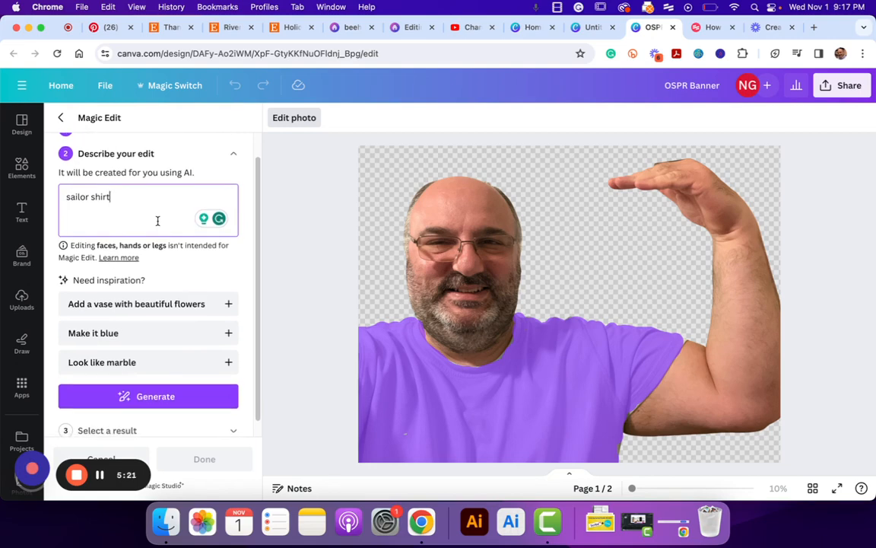
left_click(157, 401)
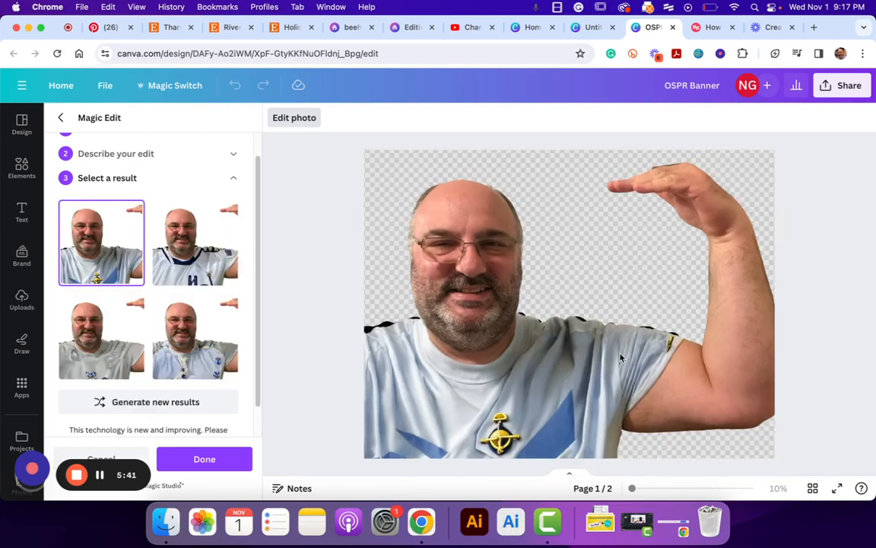
- Preview the generated light-blue lace-up shirt, and select the white shirt with the navy collar instead
left_click(205, 363)
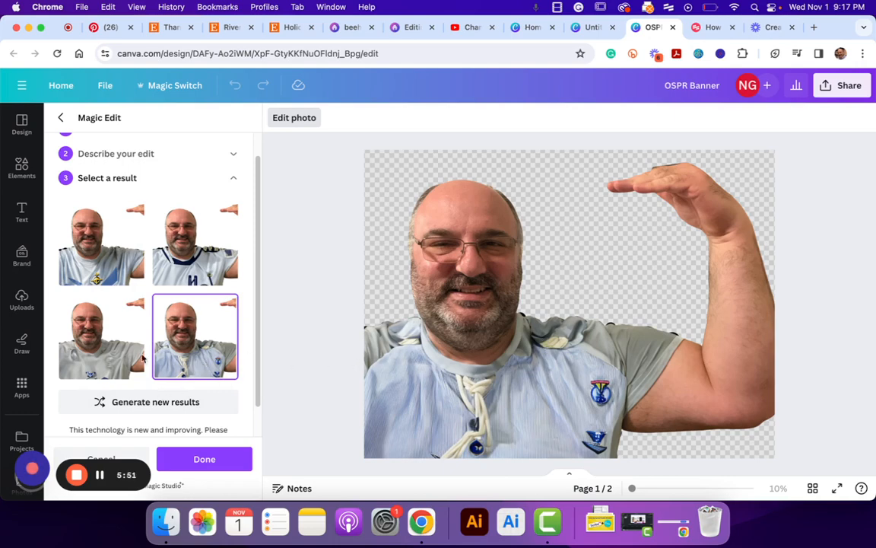
left_click(196, 268)
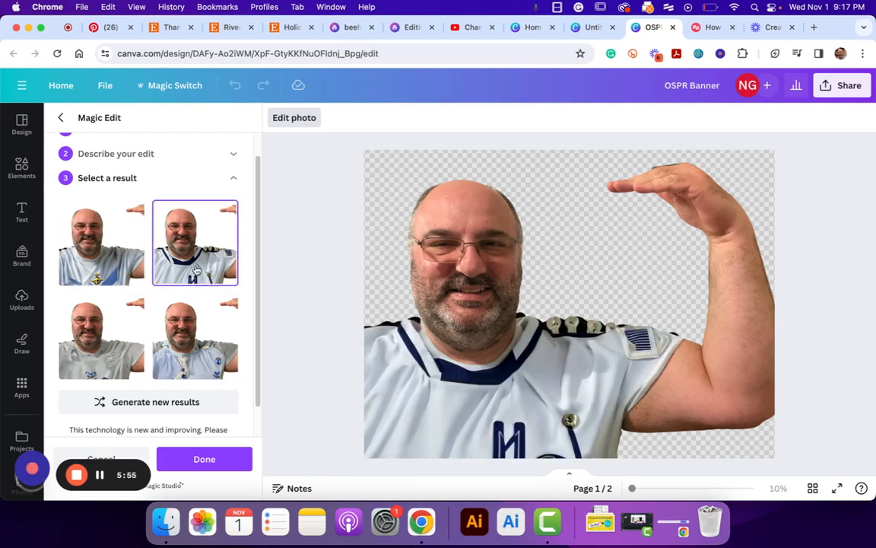
- Preview the plain grey shirt, generate a new set of results, and preview its sailboat, flag-patch and harbour-print shirts
left_click(87, 308)
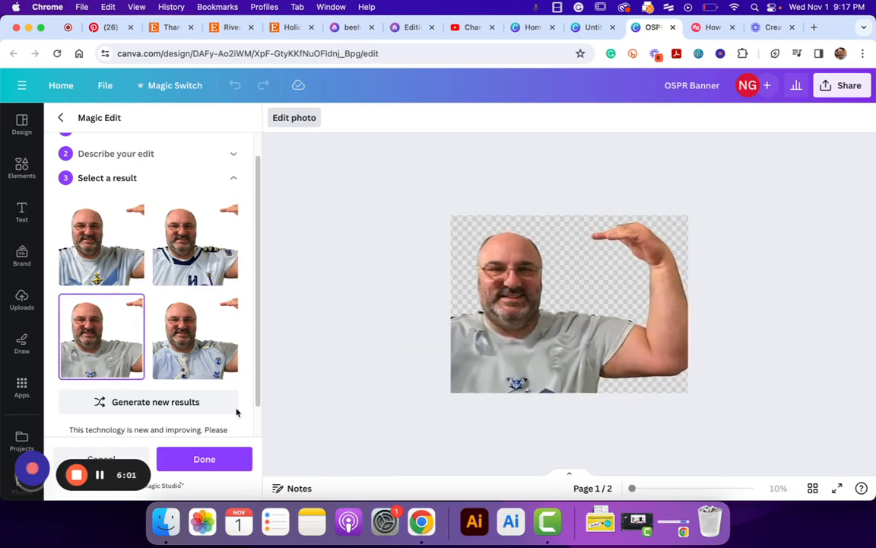
left_click(111, 403)
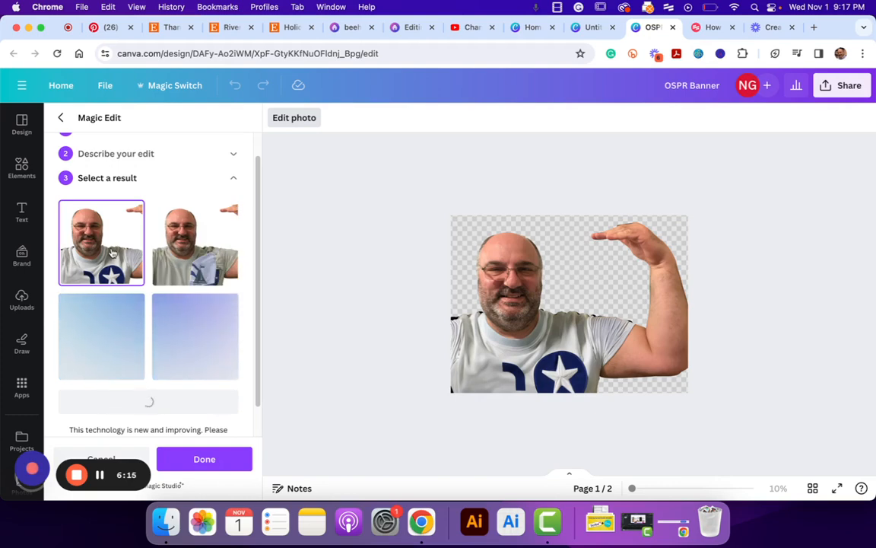
left_click(180, 249)
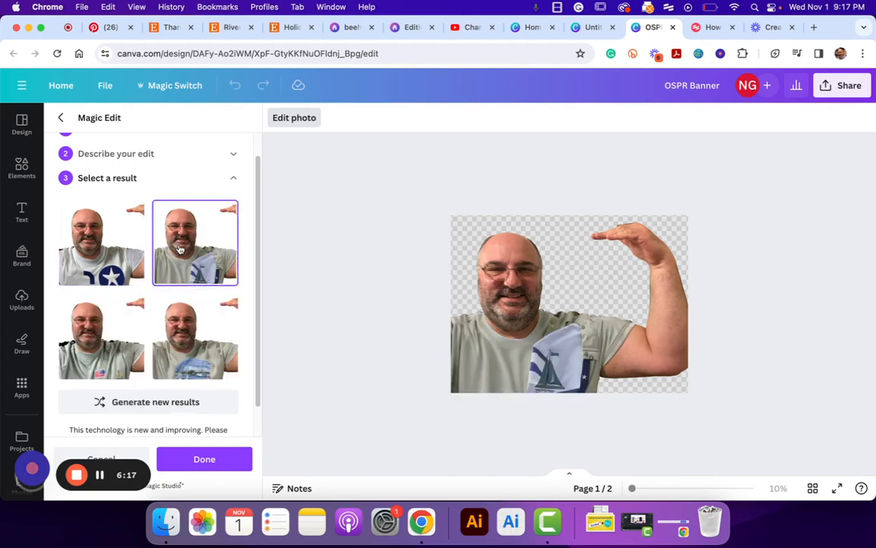
left_click(104, 323)
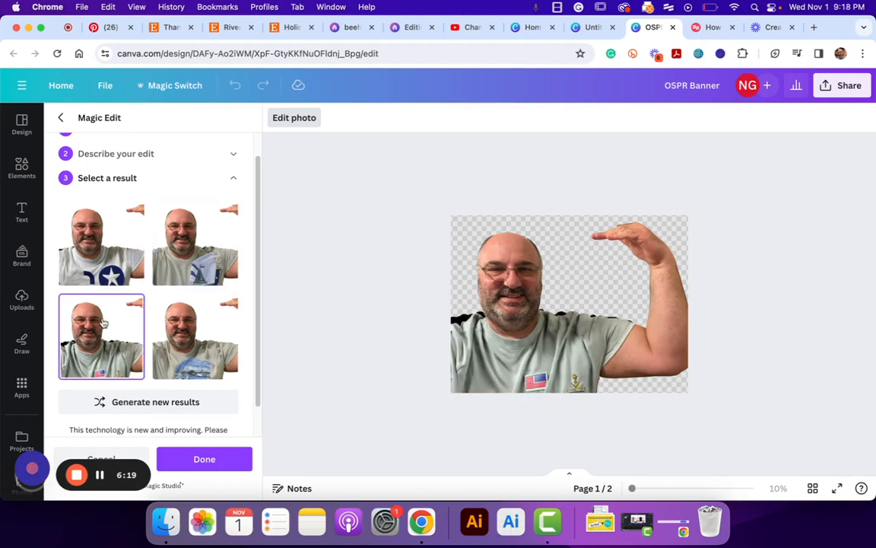
left_click(182, 328)
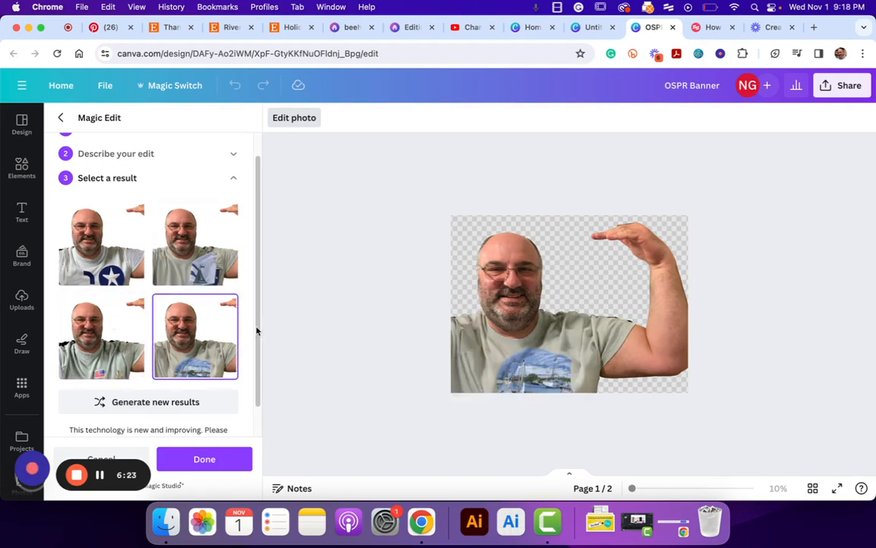
- Examine the harbour-print shirt up close and compare it with the white shirt bearing the navy star emblem
scroll(519, 364, "down", 2)
scroll(518, 365, "up", 6)
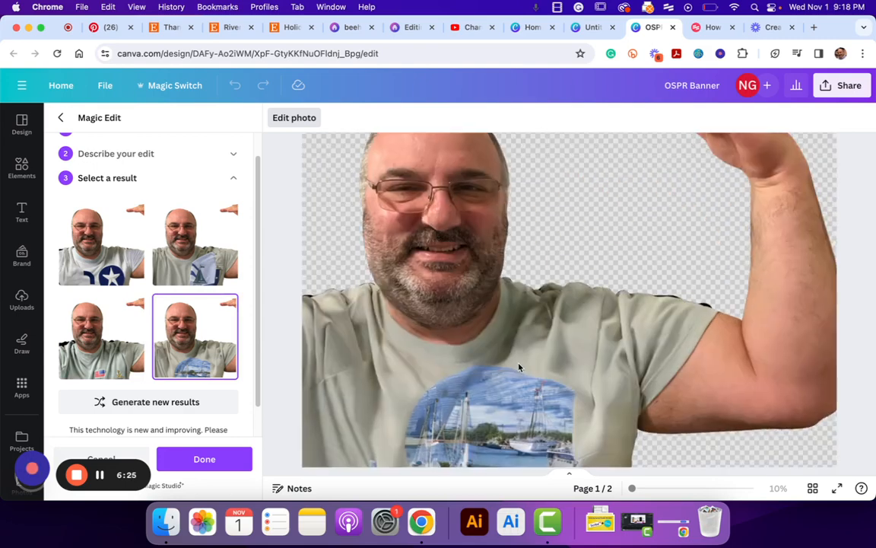
scroll(518, 368, "down", 1)
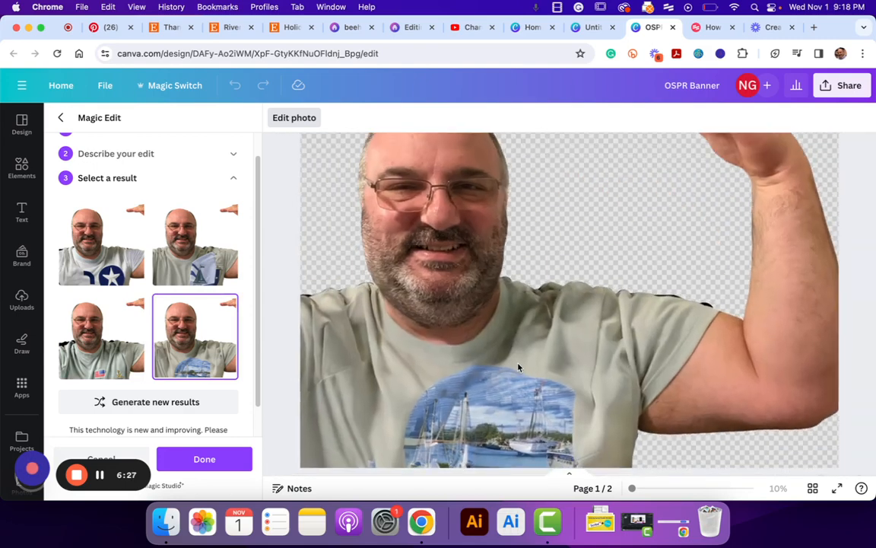
scroll(518, 367, "up", 1)
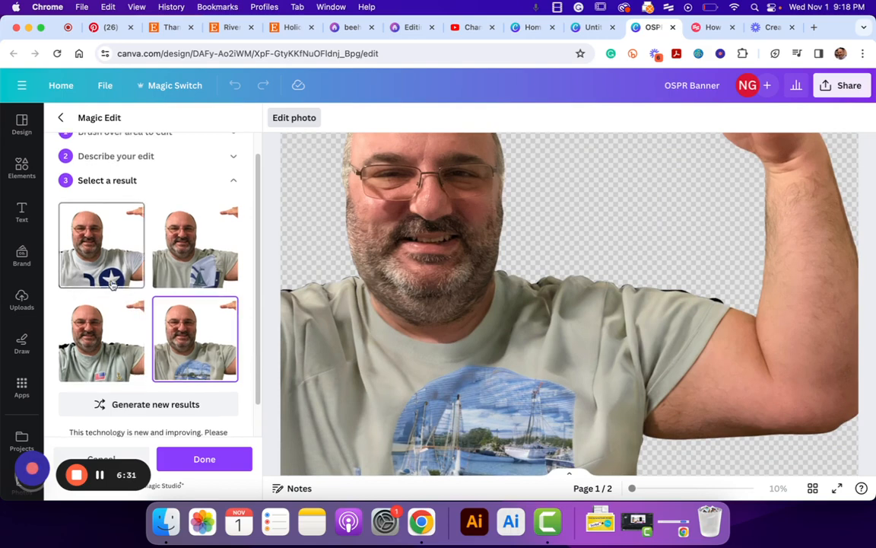
scroll(112, 284, "down", 2)
scroll(111, 283, "up", 2)
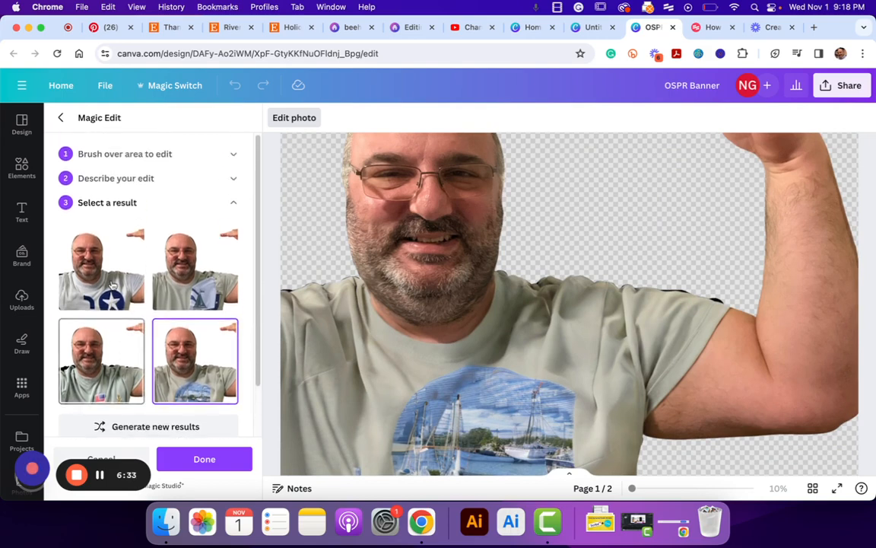
left_click(104, 275)
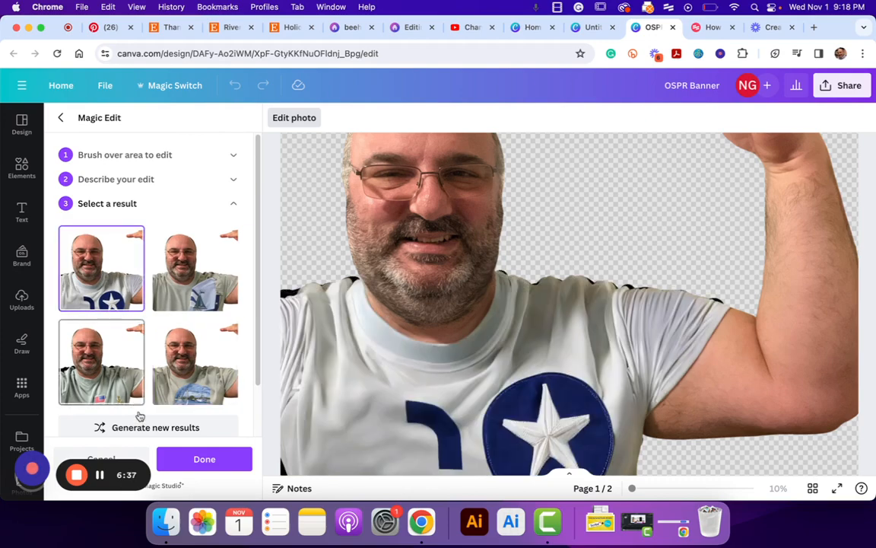
- Generate another set of shirt results and preview the navy-strapped, blue-patterned and round-badge versions
left_click(169, 427)
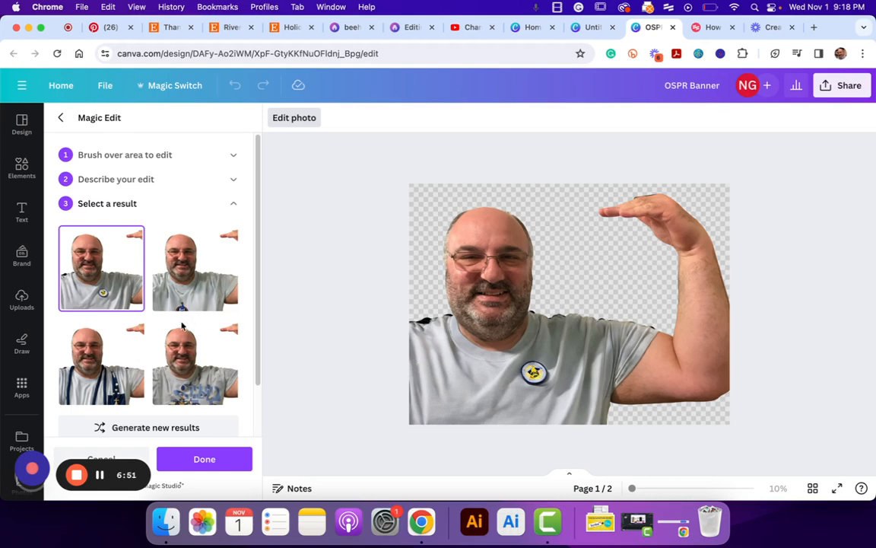
left_click(111, 342)
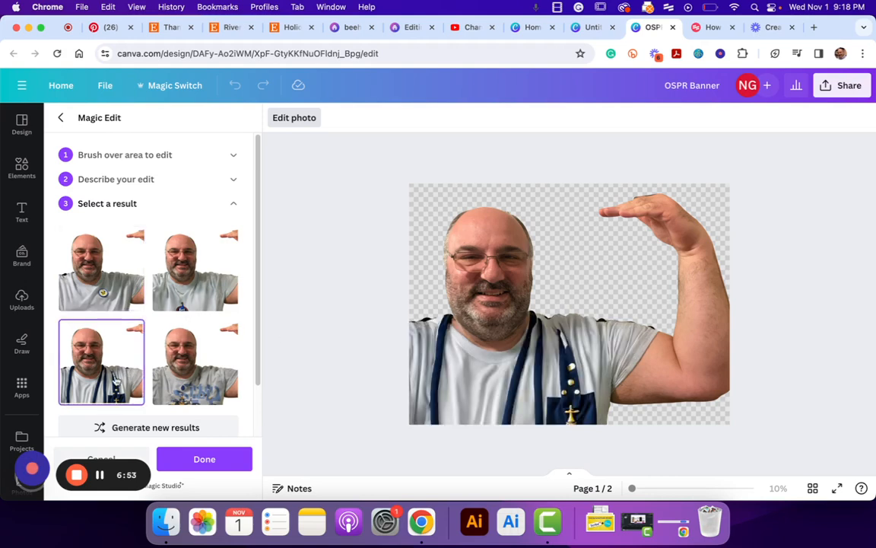
left_click(211, 372)
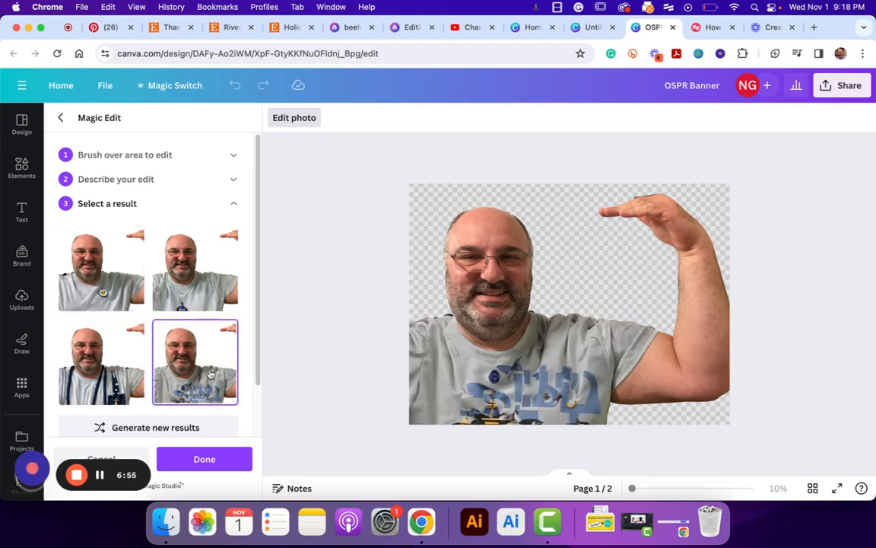
left_click(186, 270)
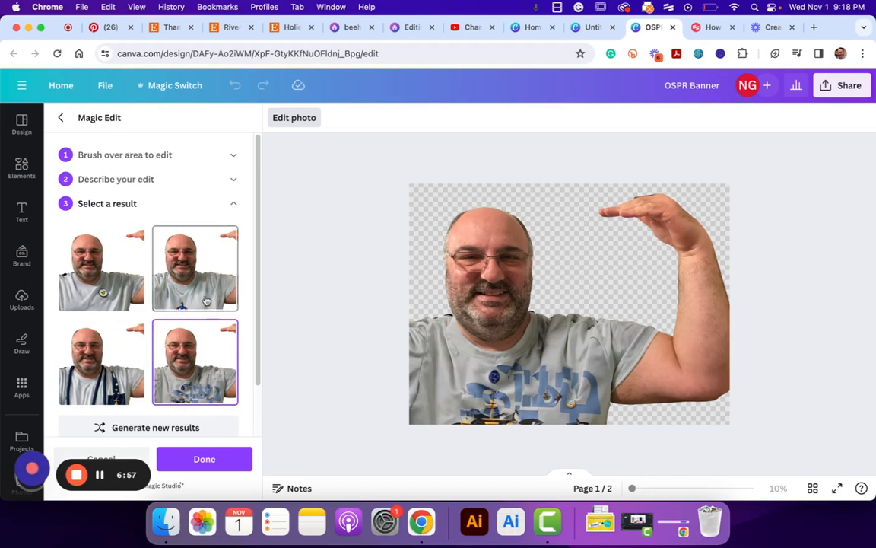
left_click(104, 293)
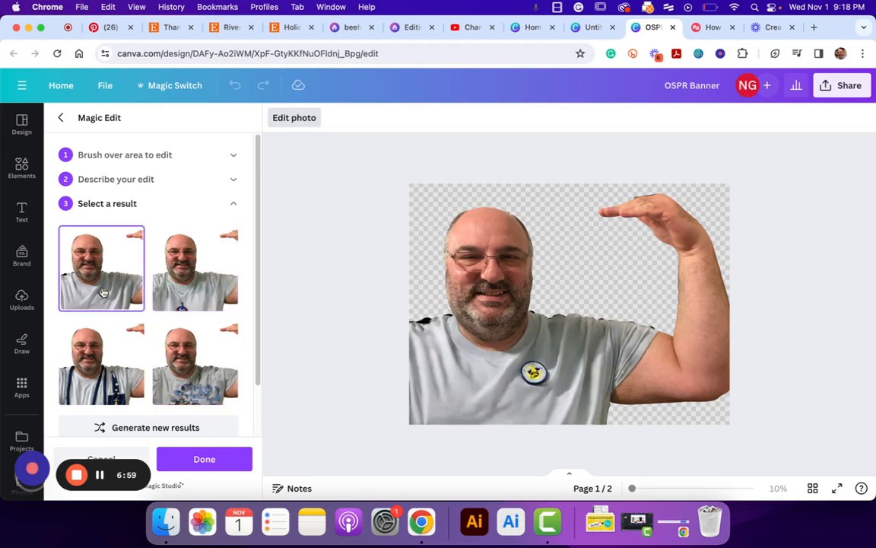
- Select the shirt with navy straps and gold buttons, and apply it to the banner photo
left_click(121, 371)
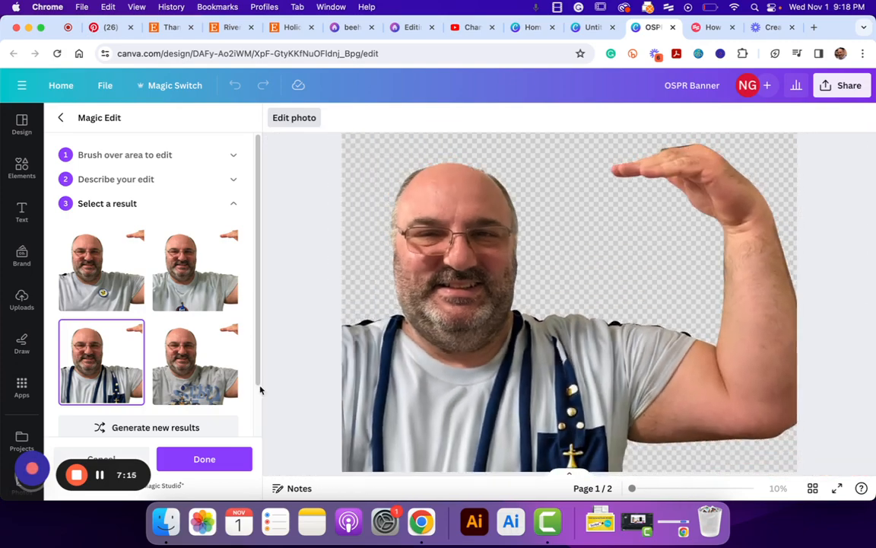
left_click(203, 459)
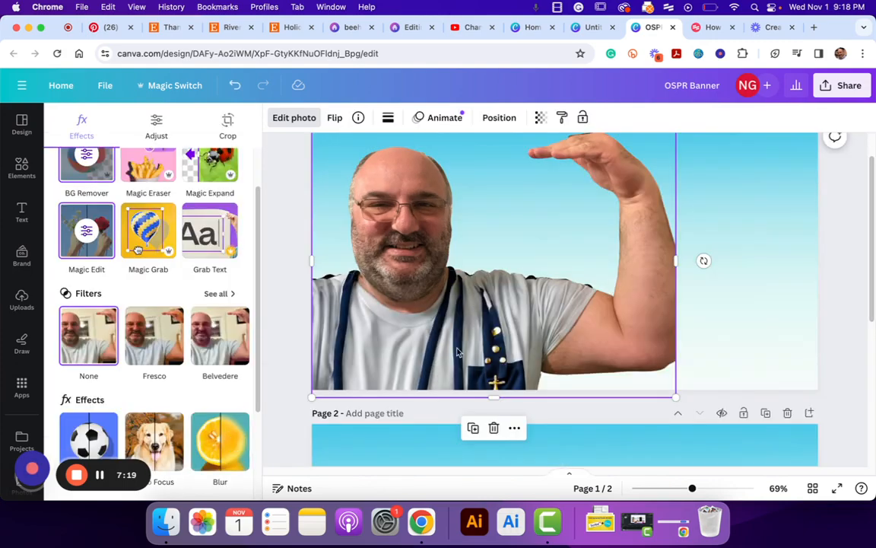